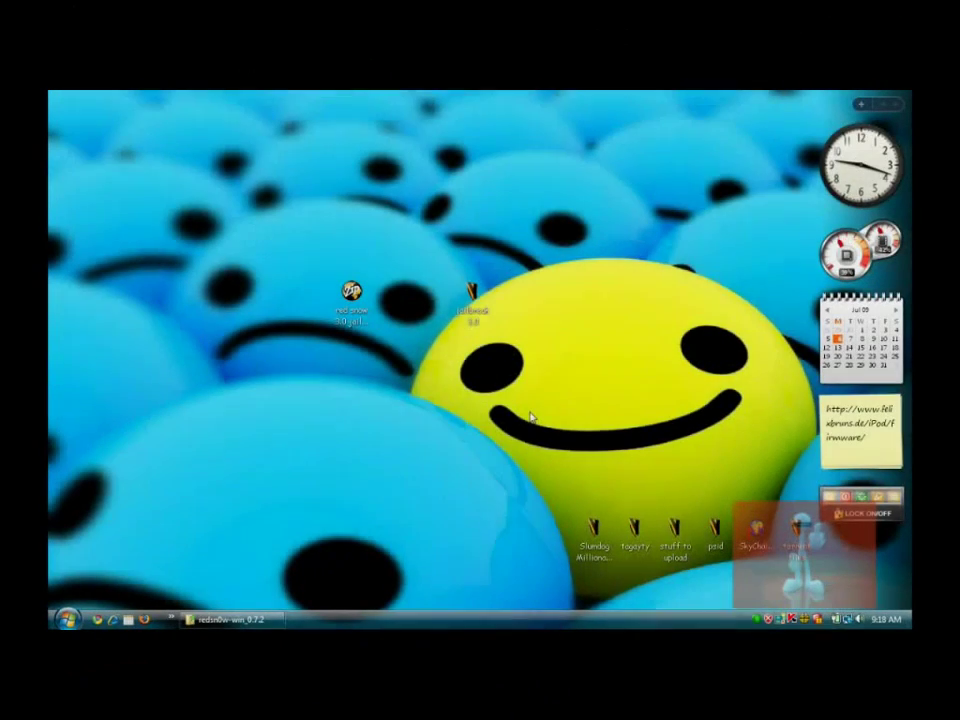
pyautogui.moveTo(488, 305); pyautogui.dragTo(412, 305)
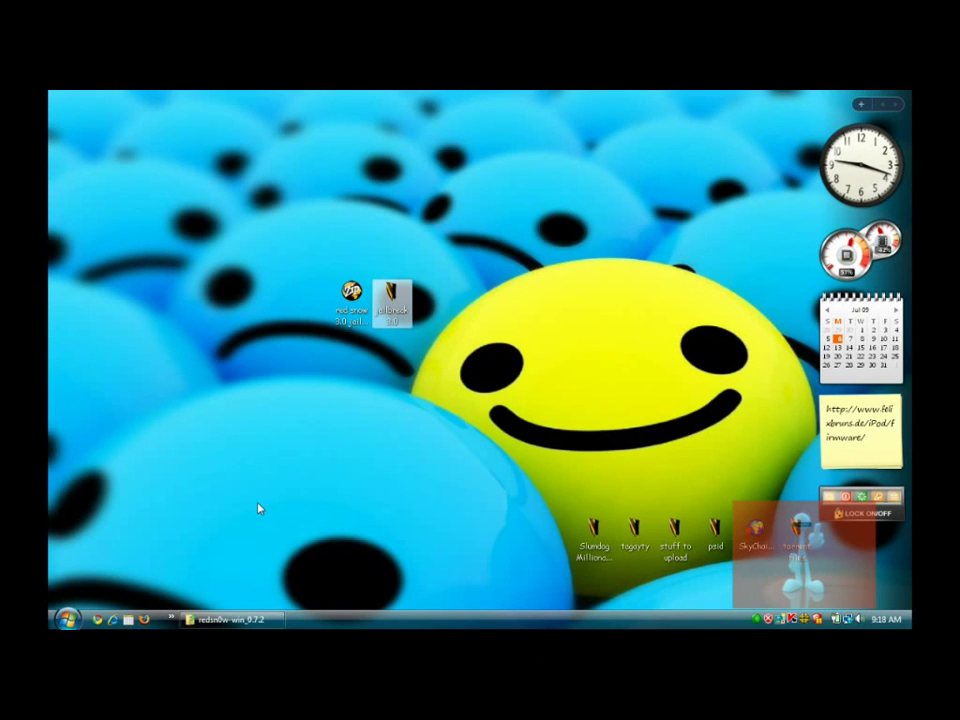
pyautogui.click(363, 343)
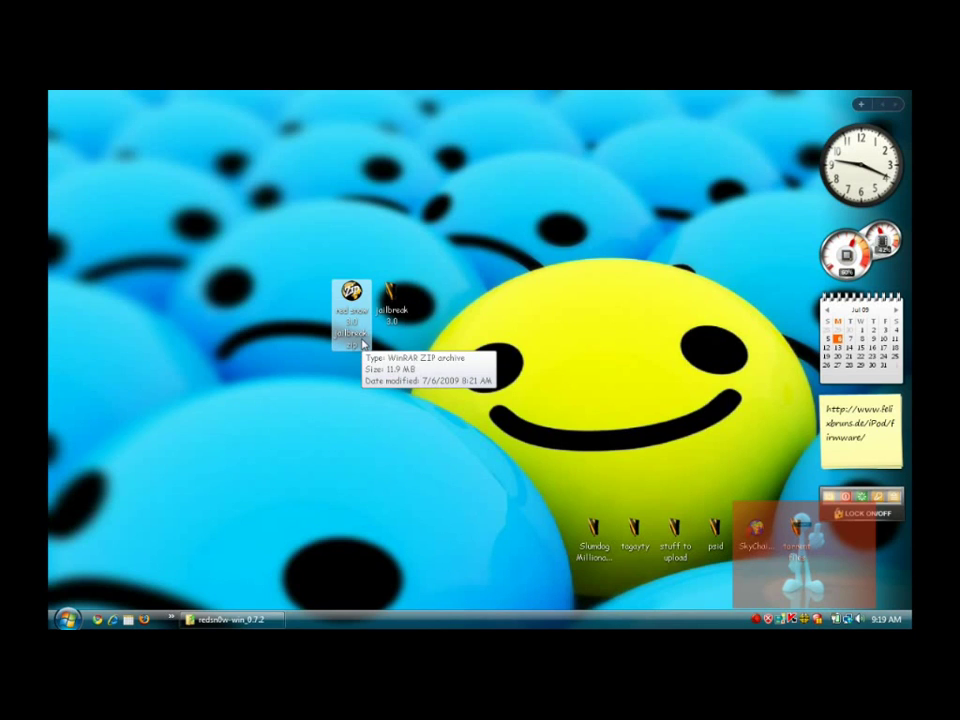
pyautogui.click(363, 416)
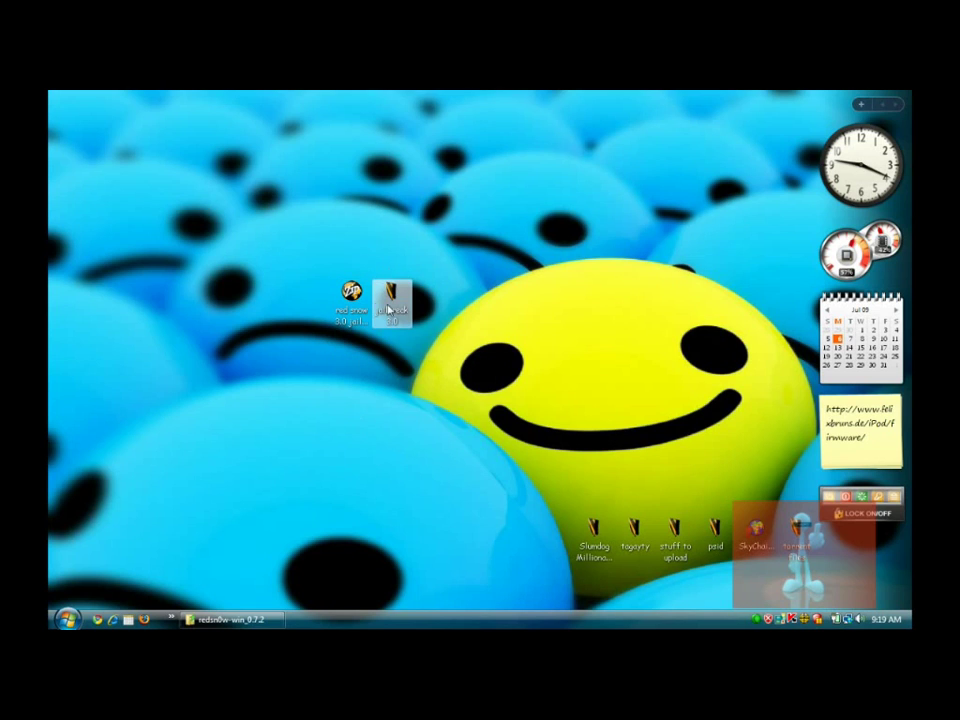
pyautogui.moveTo(367, 313)
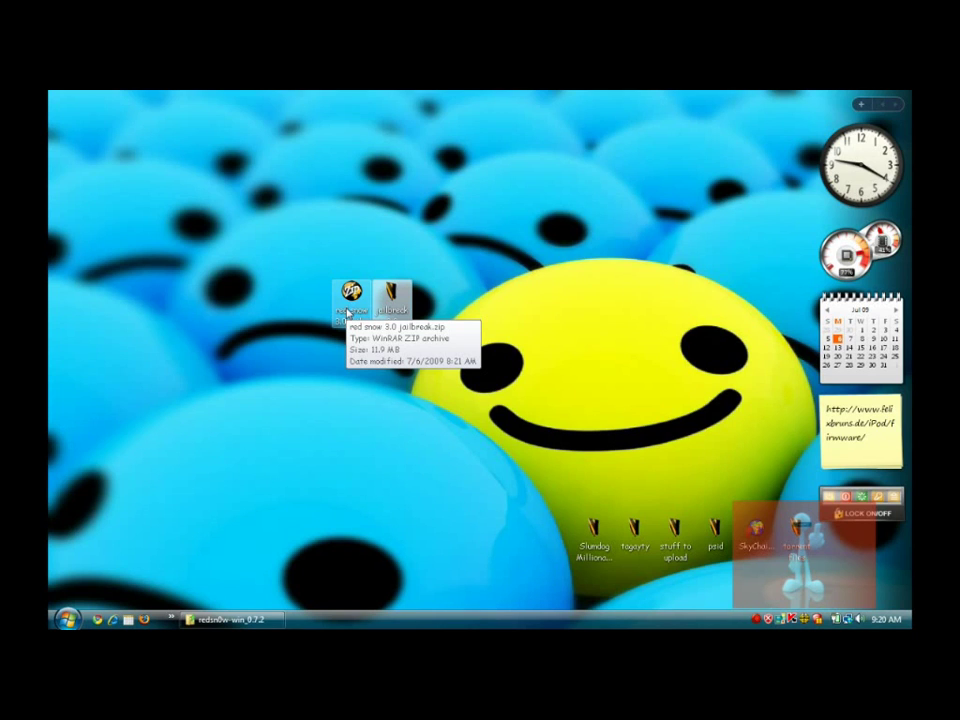
pyautogui.click(368, 305)
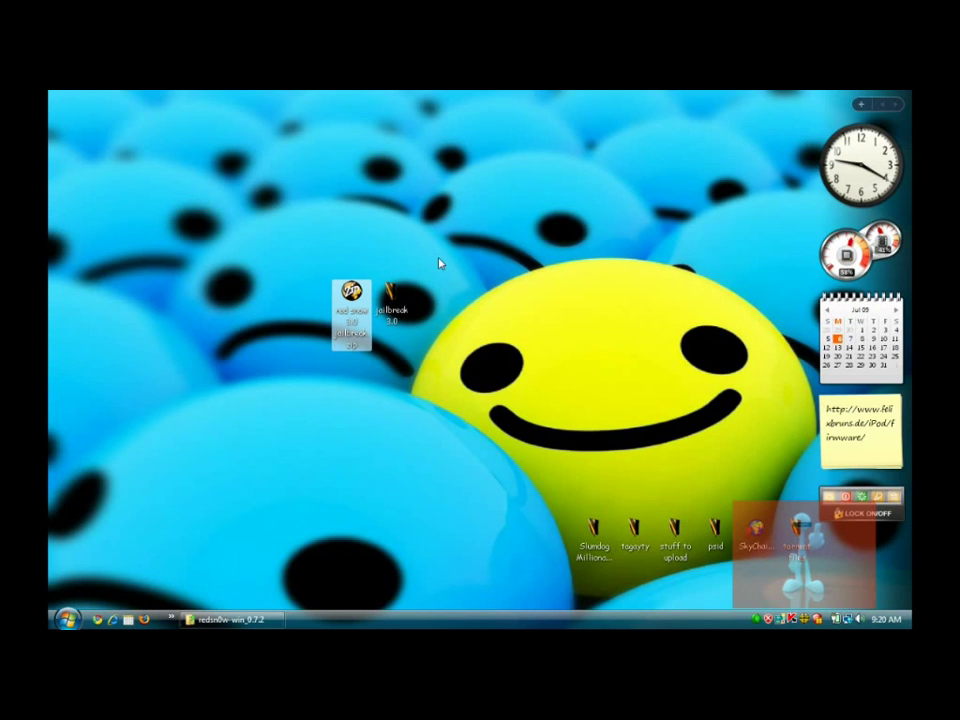
pyautogui.click(350, 448)
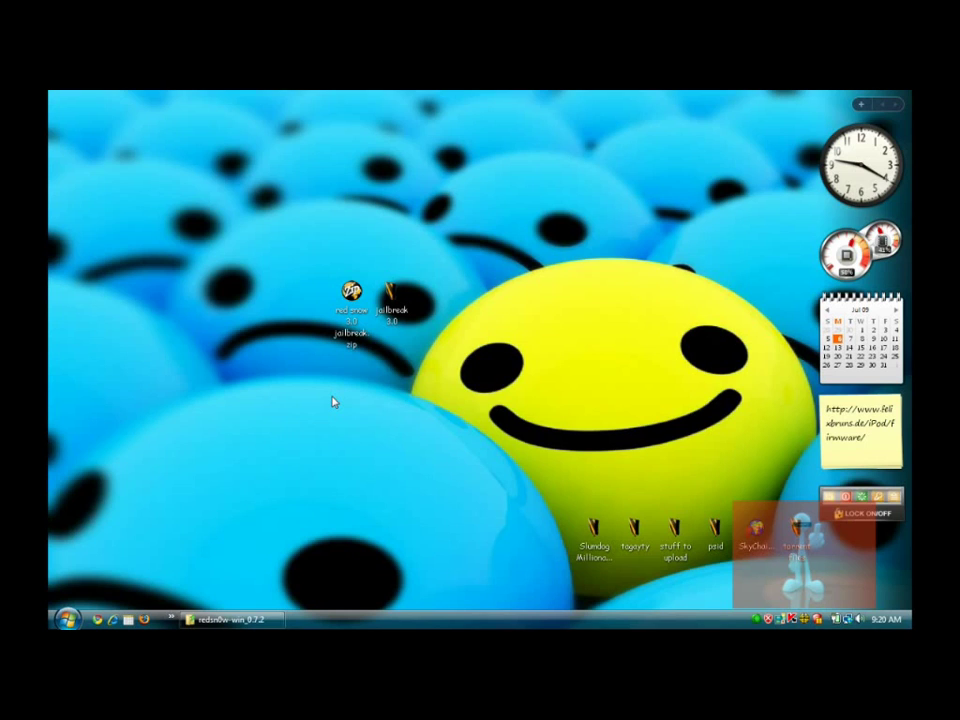
pyautogui.doubleClick(349, 293)
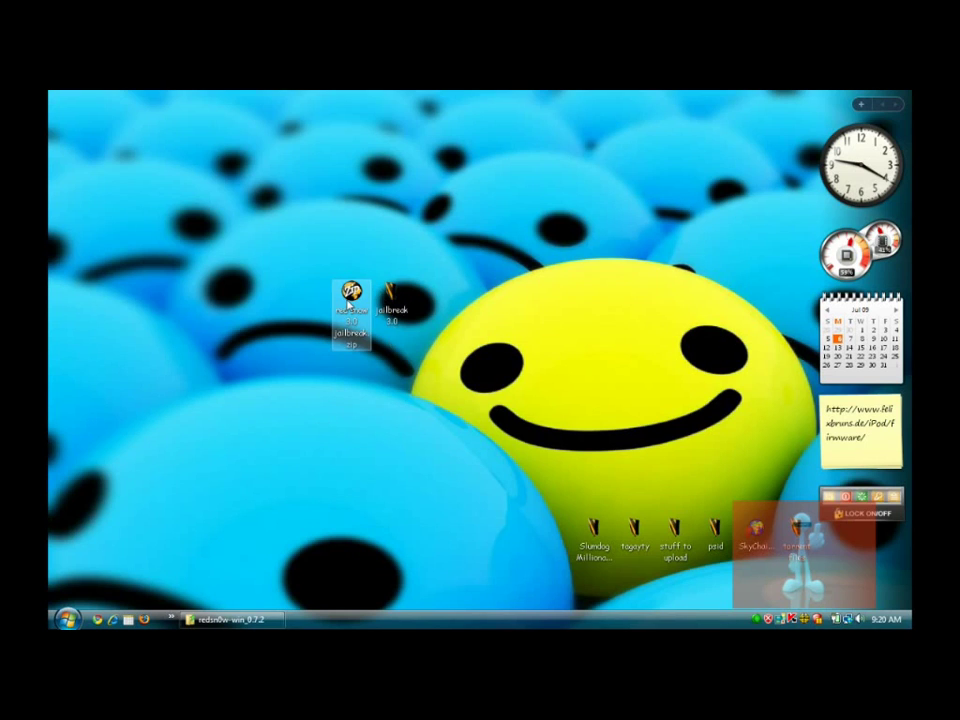
pyautogui.rightClick(340, 285)
pyautogui.click(435, 249)
# Open the redsn0w-win_0.7.2 folder inside the desktop's jailbreak 3.0 folder and reposition its window
pyautogui.moveTo(390, 295); pyautogui.dragTo(442, 305)
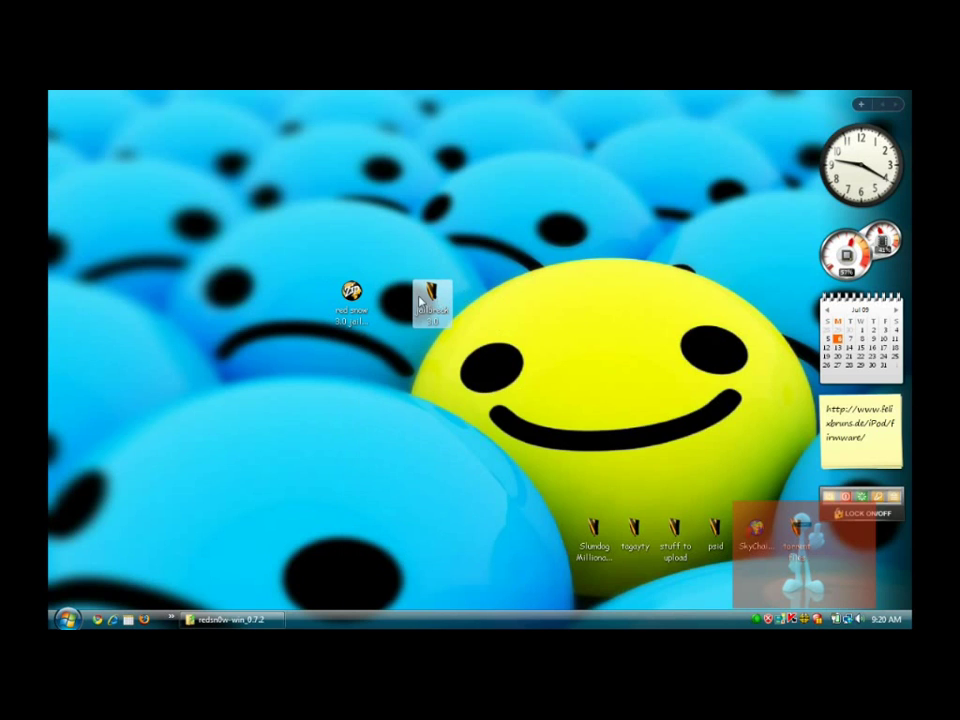
pyautogui.doubleClick(428, 299)
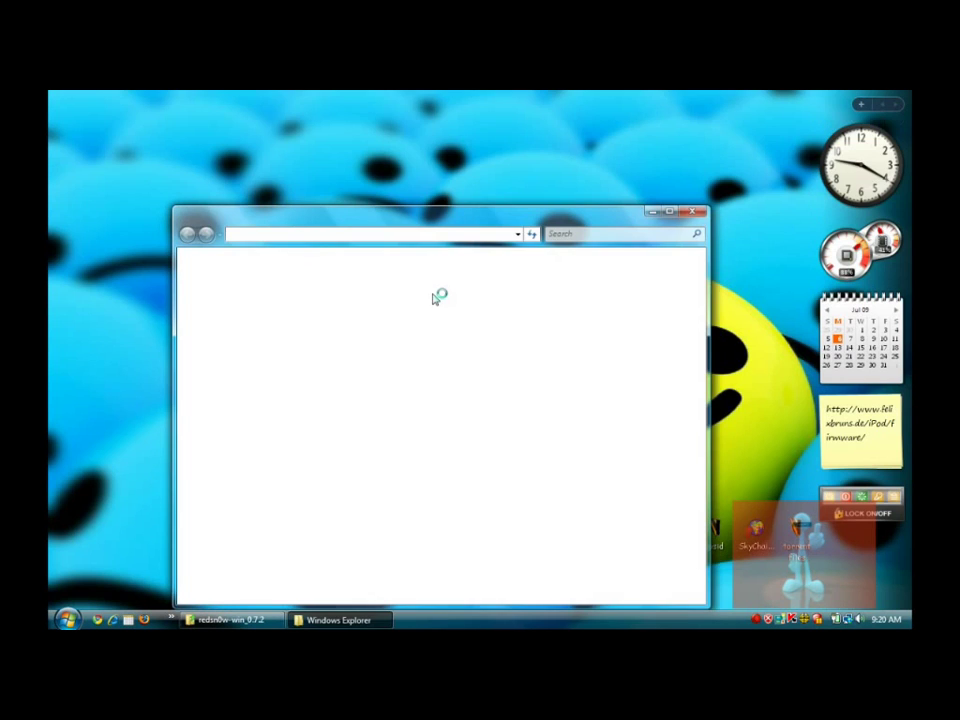
pyautogui.doubleClick(368, 322)
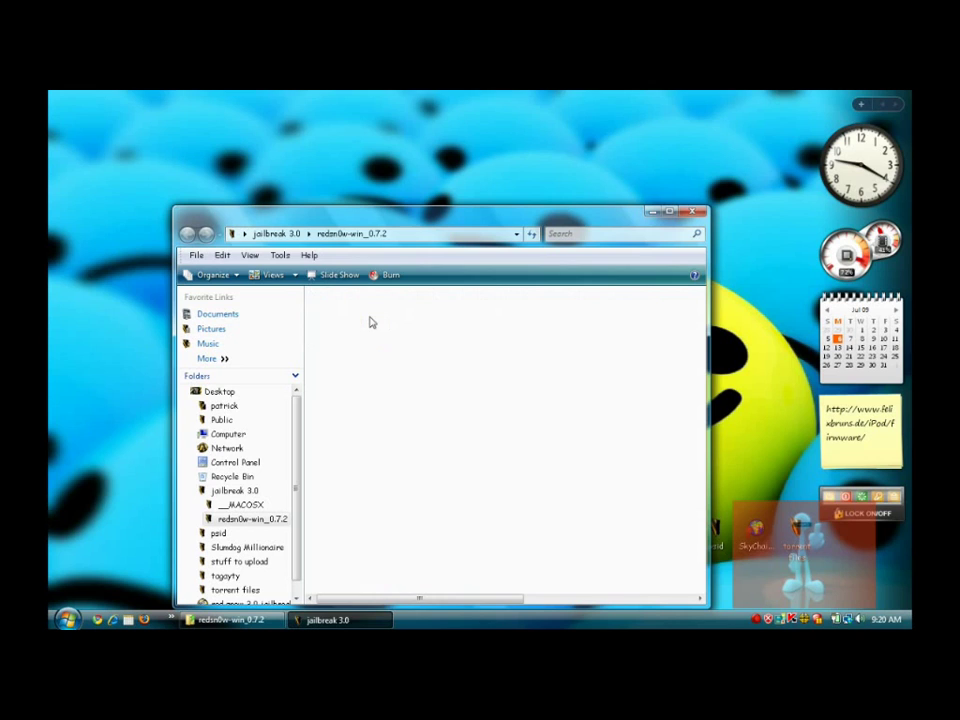
pyautogui.moveTo(375, 225); pyautogui.dragTo(391, 139)
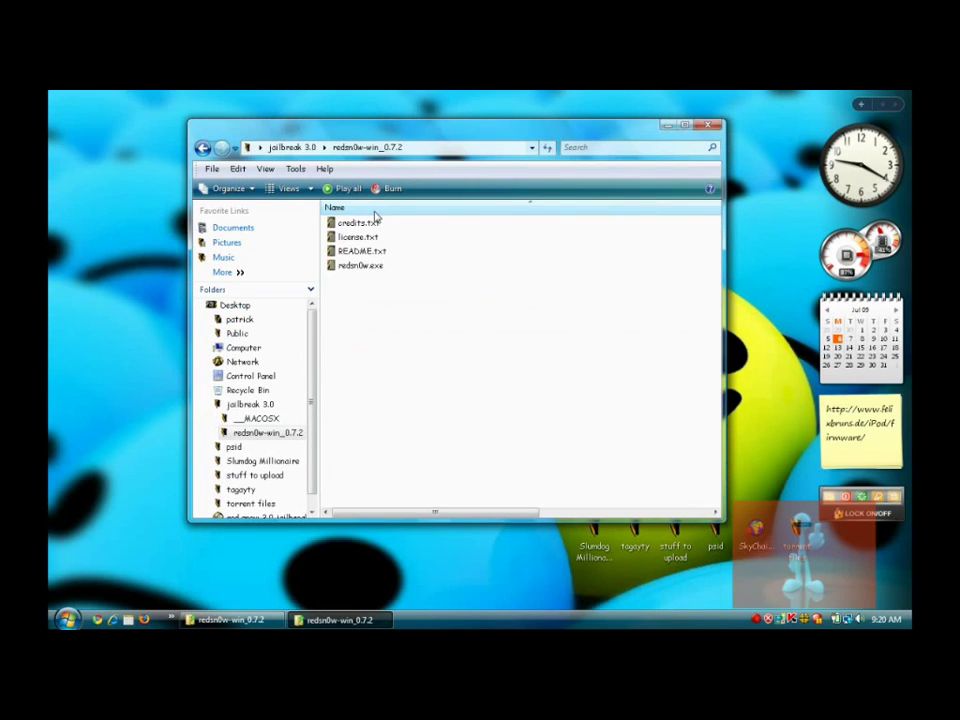
# Check the compatibility mode setting in the properties of redsn0w.exe and close the properties
pyautogui.click(357, 268)
pyautogui.rightClick(358, 268)
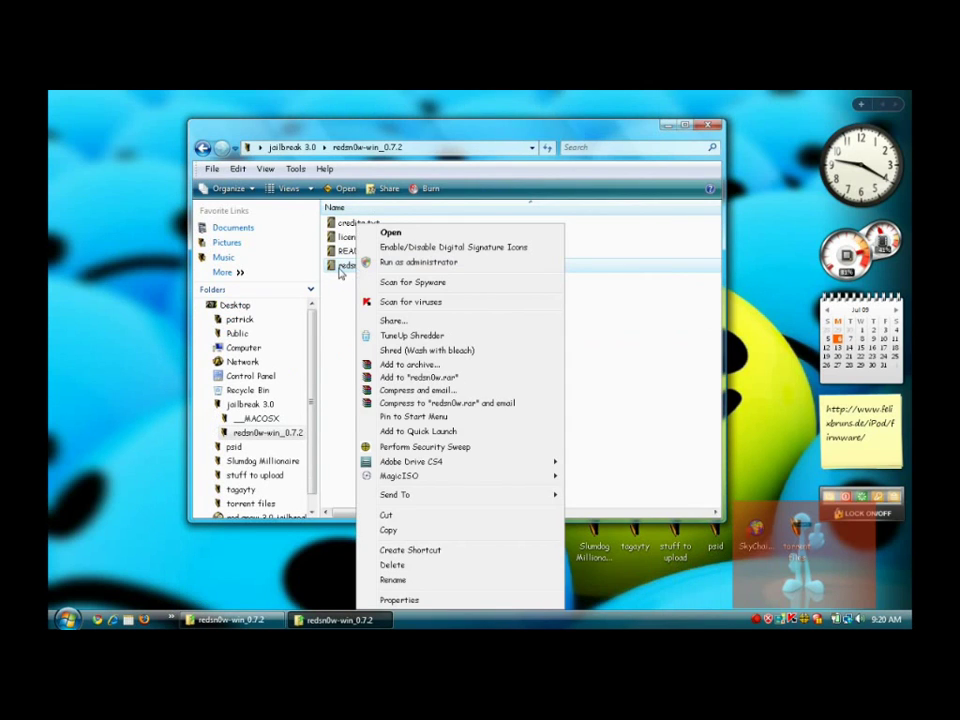
pyautogui.click(397, 599)
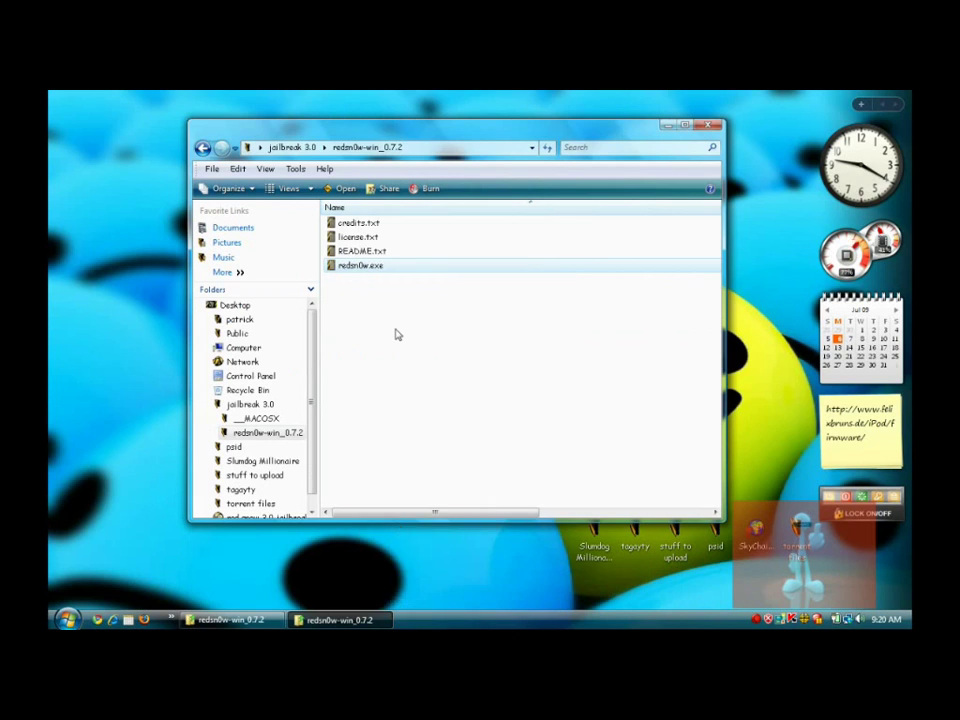
pyautogui.click(423, 292)
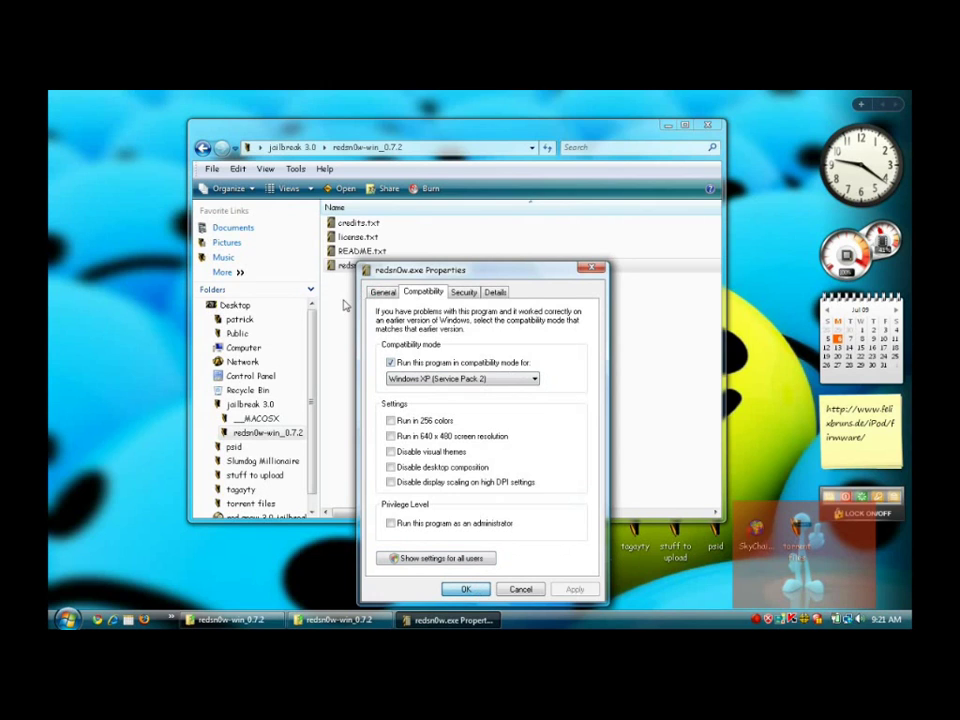
pyautogui.press('Return')
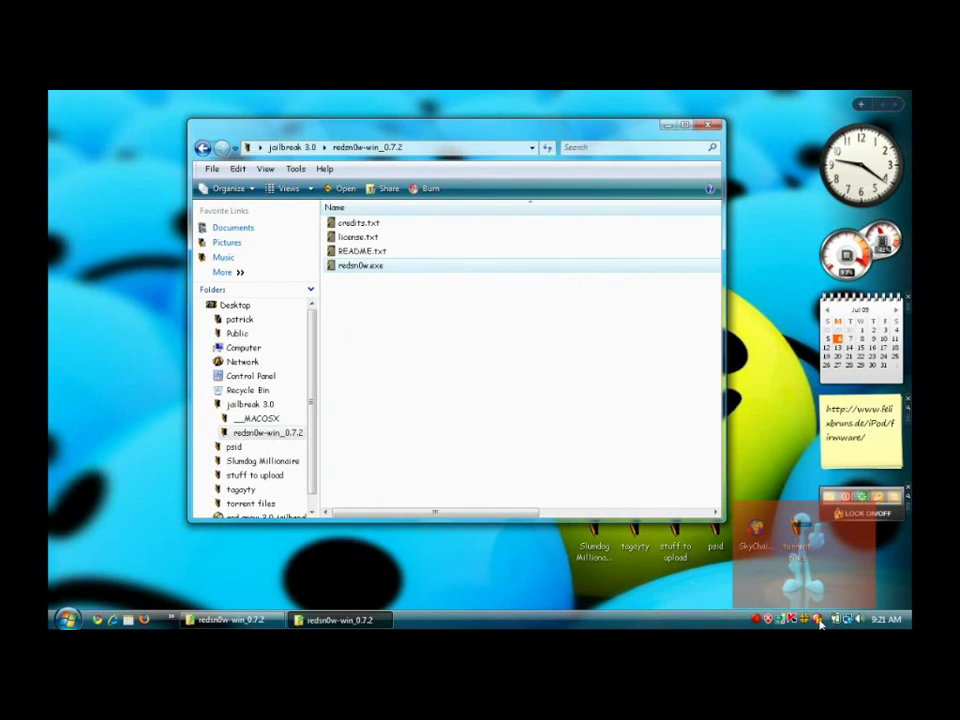
# Run redsn0w.exe as administrator and close the redsn0w-win_0.7.2 folder window
pyautogui.rightClick(356, 267)
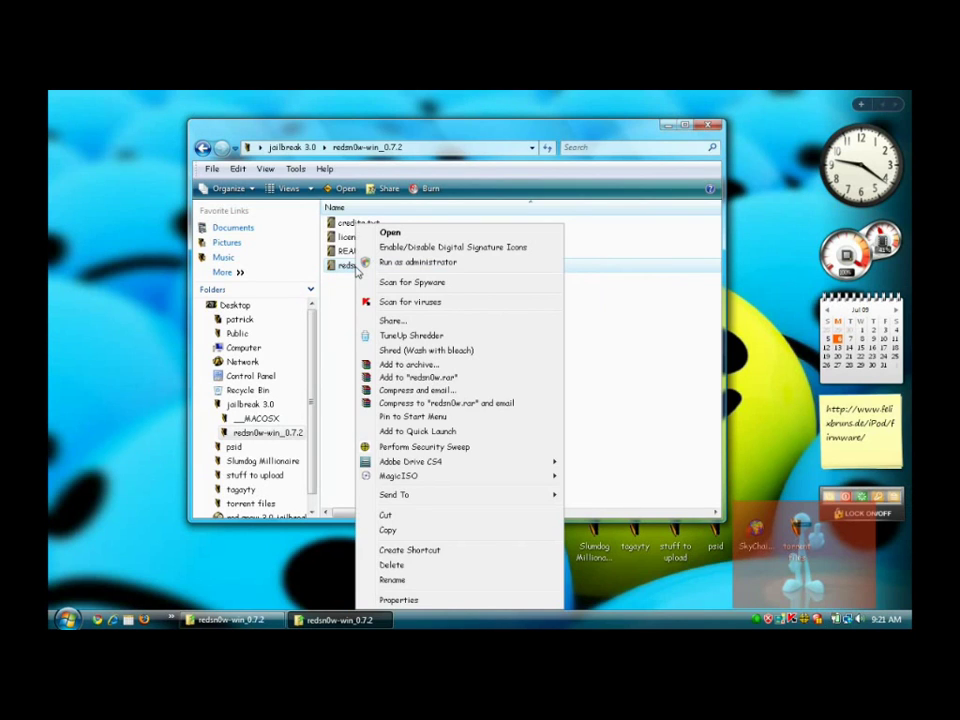
pyautogui.click(408, 264)
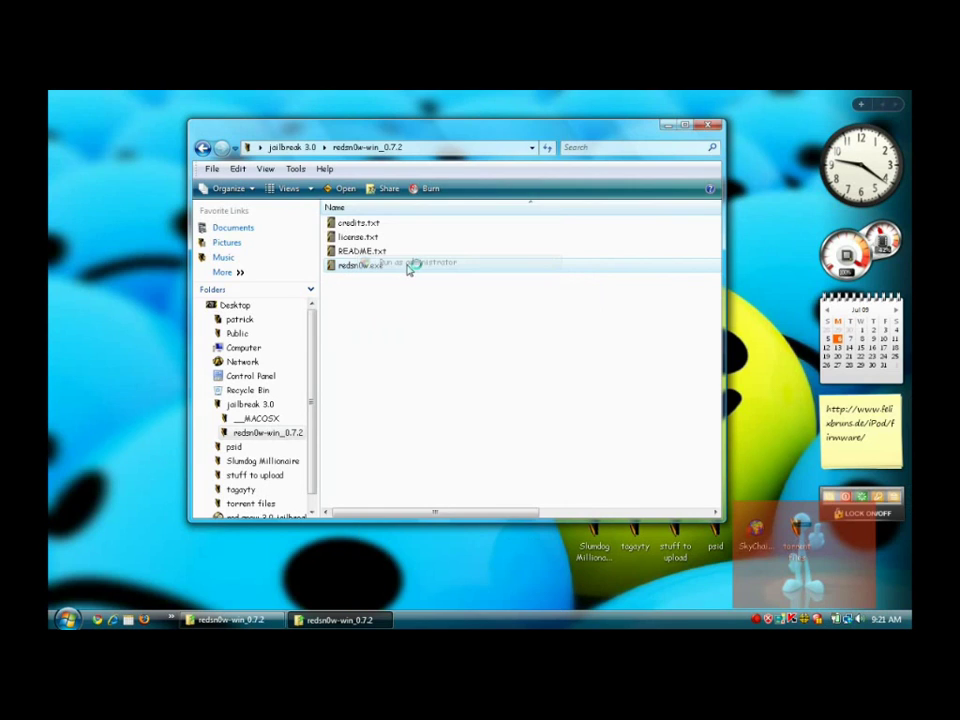
pyautogui.moveTo(302, 622)
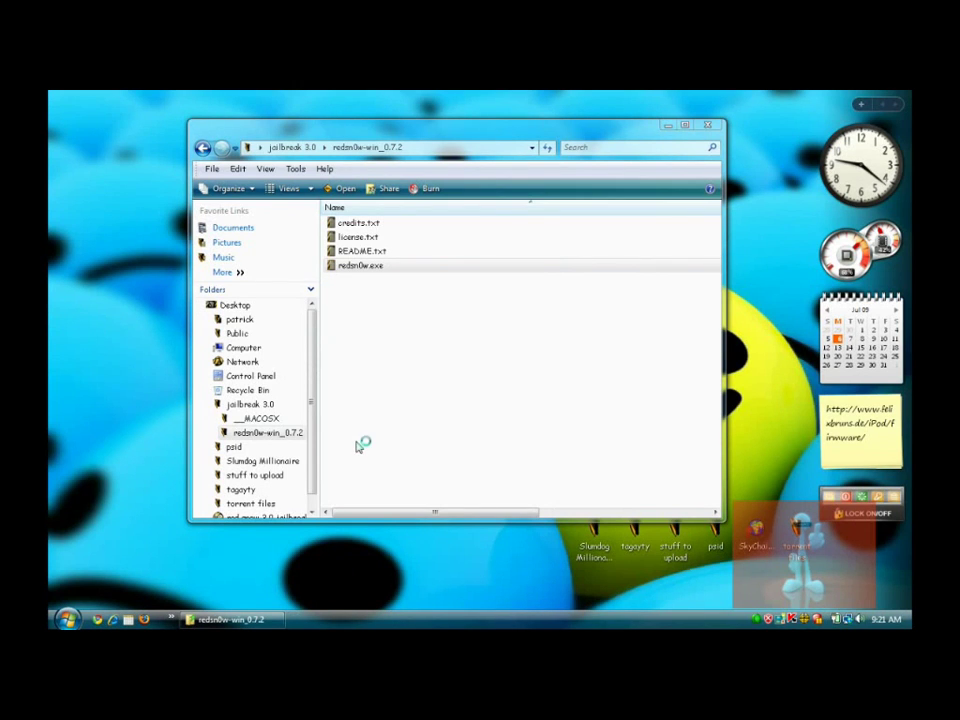
pyautogui.click(255, 623)
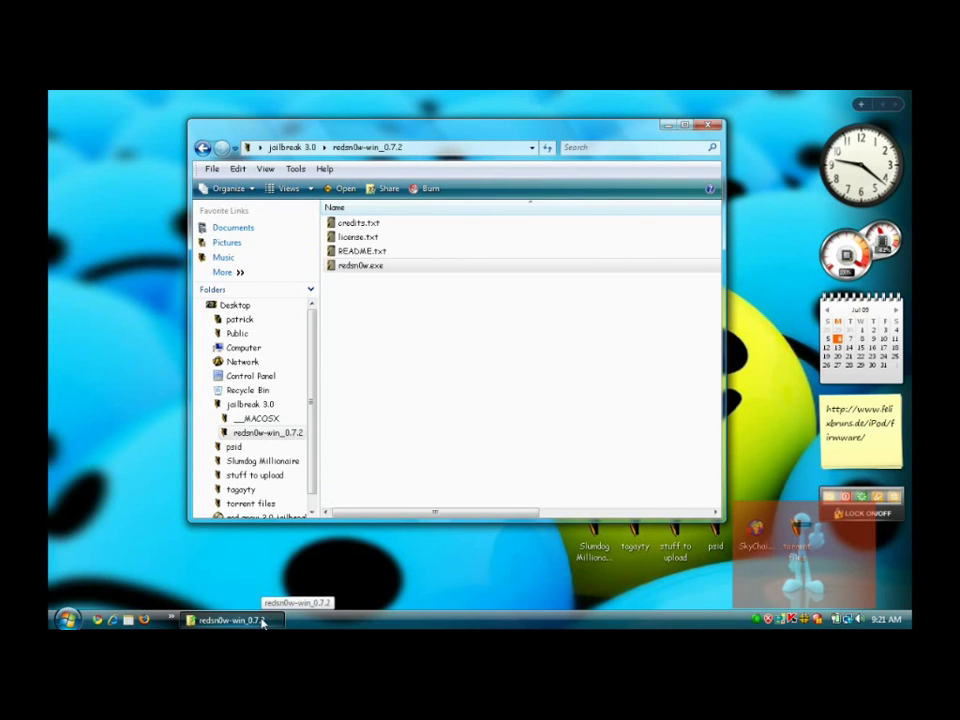
pyautogui.rightClick(257, 619)
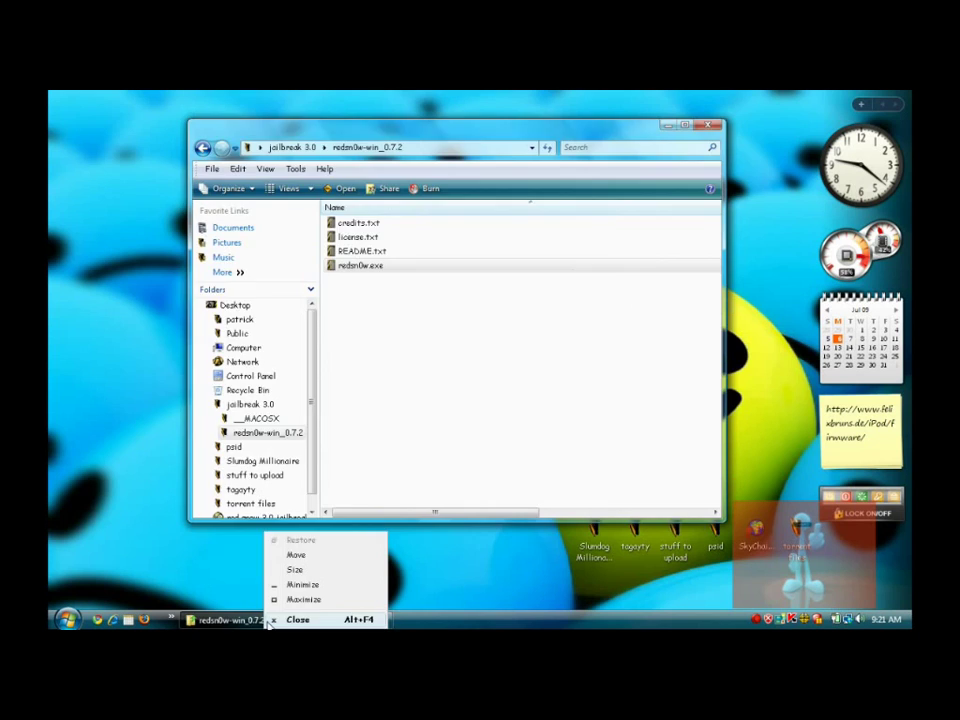
pyautogui.click(275, 617)
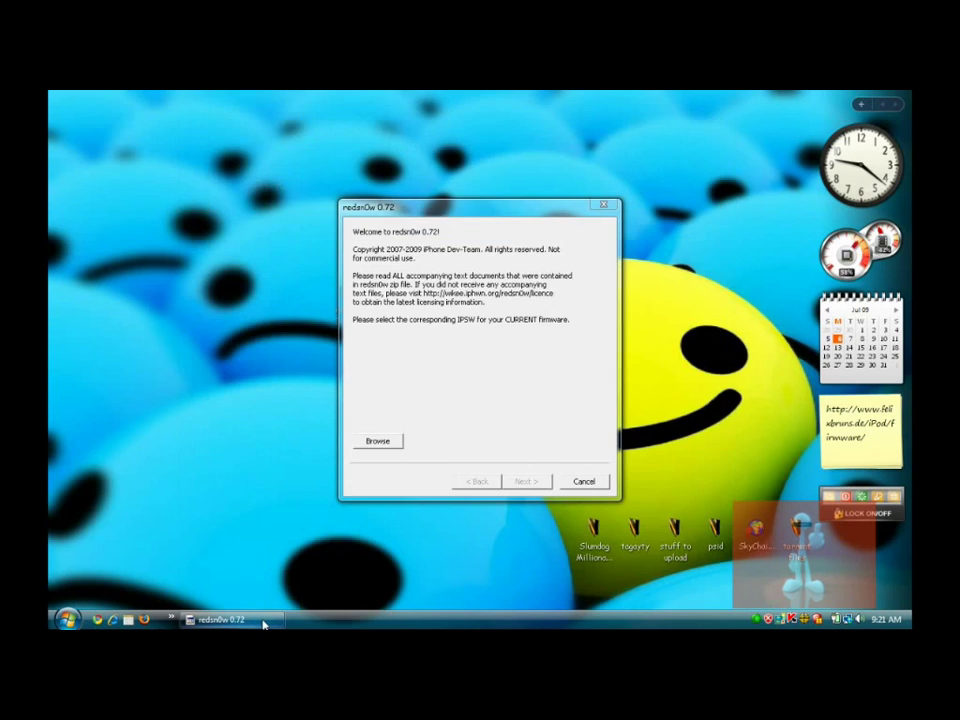
# Load iPod2,1_3.0_7A341_Restore.ipsw from the jailbreak 3.0 folder as the current firmware
pyautogui.click(380, 441)
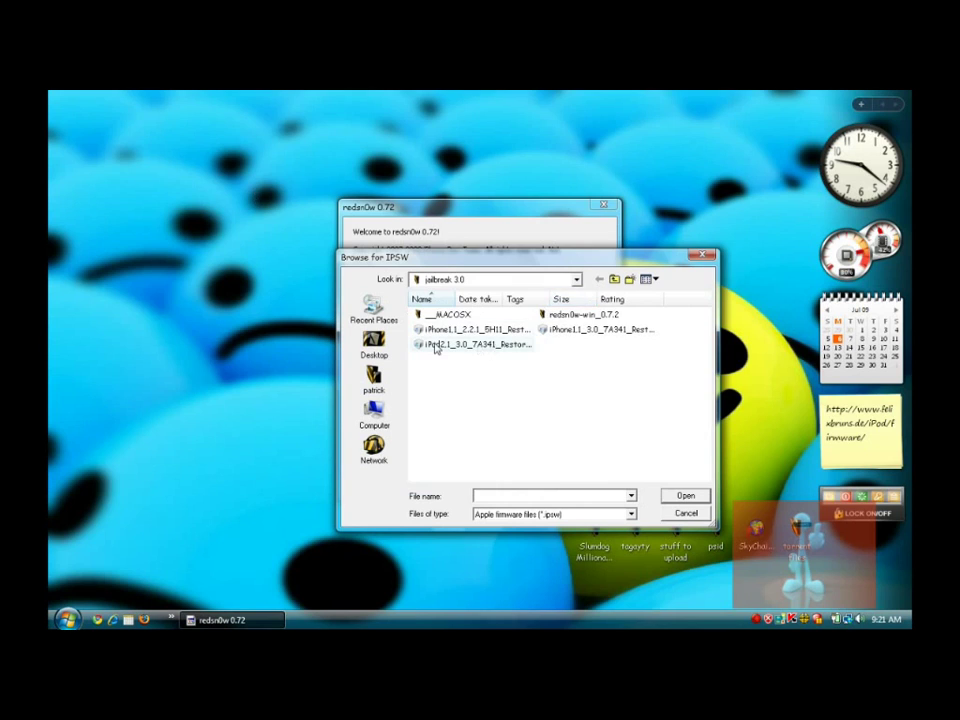
pyautogui.click(434, 346)
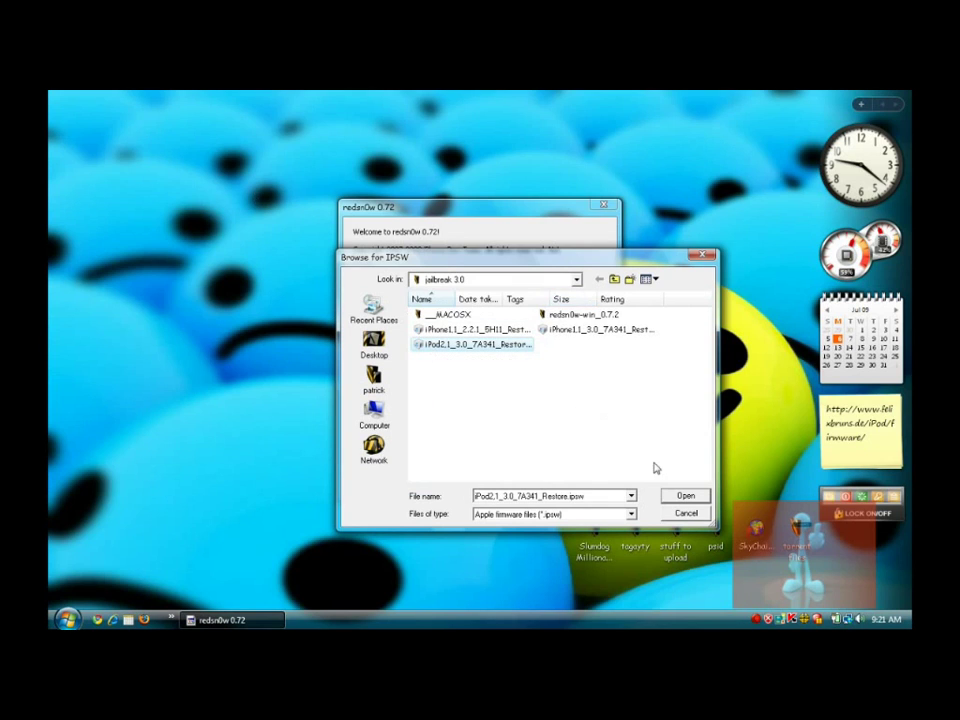
pyautogui.click(672, 495)
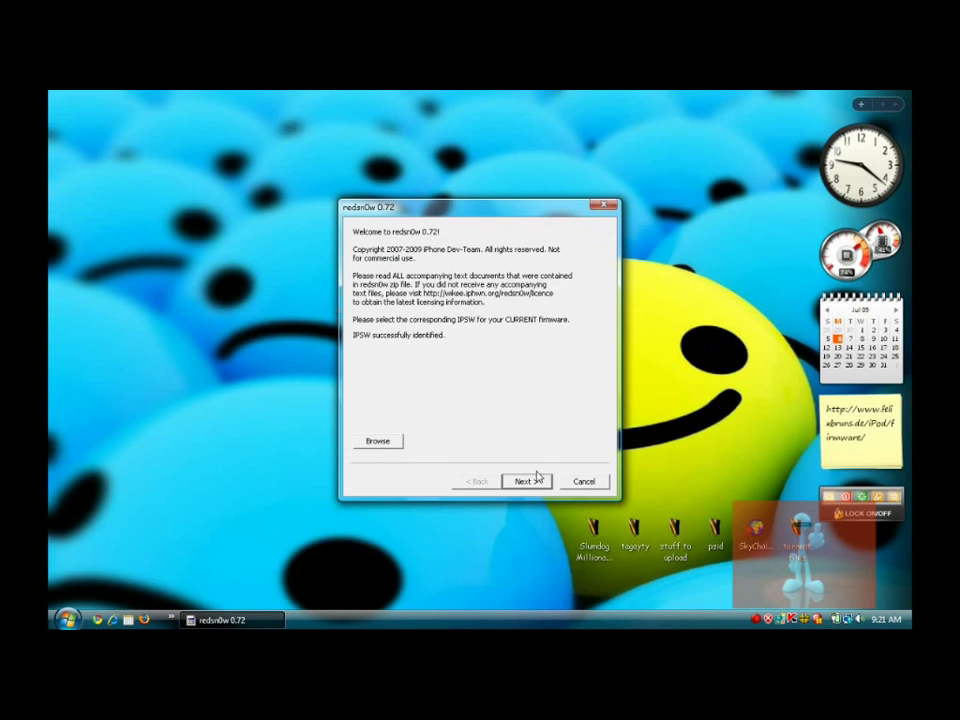
# Proceed through the wizard with only Install Cydia selected and continue past the instruction to have the device off and plugged in
pyautogui.click(531, 482)
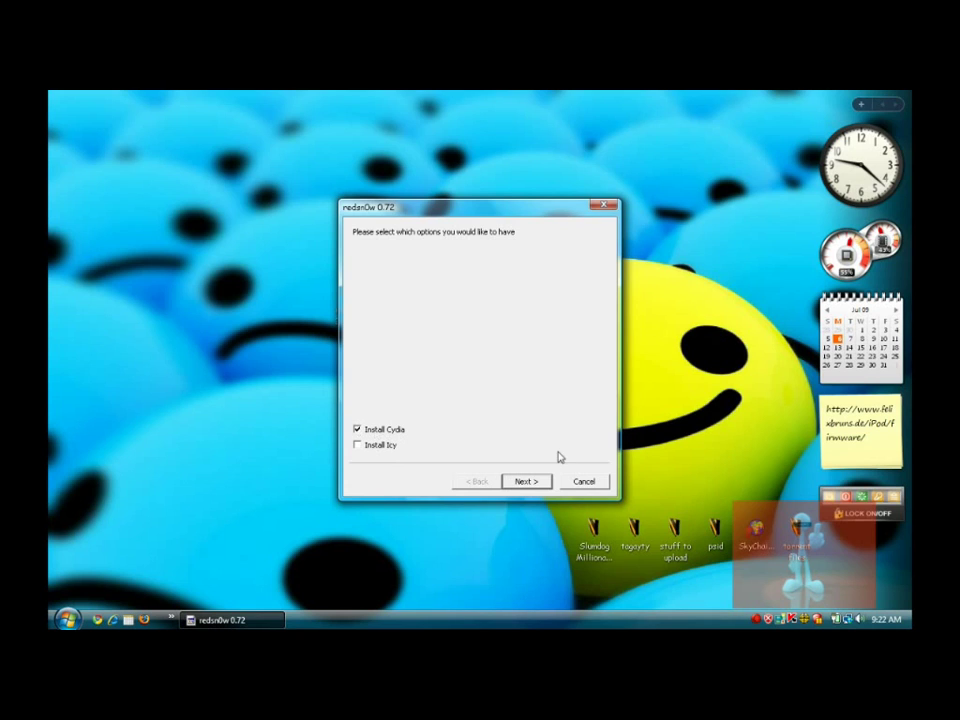
pyautogui.click(525, 481)
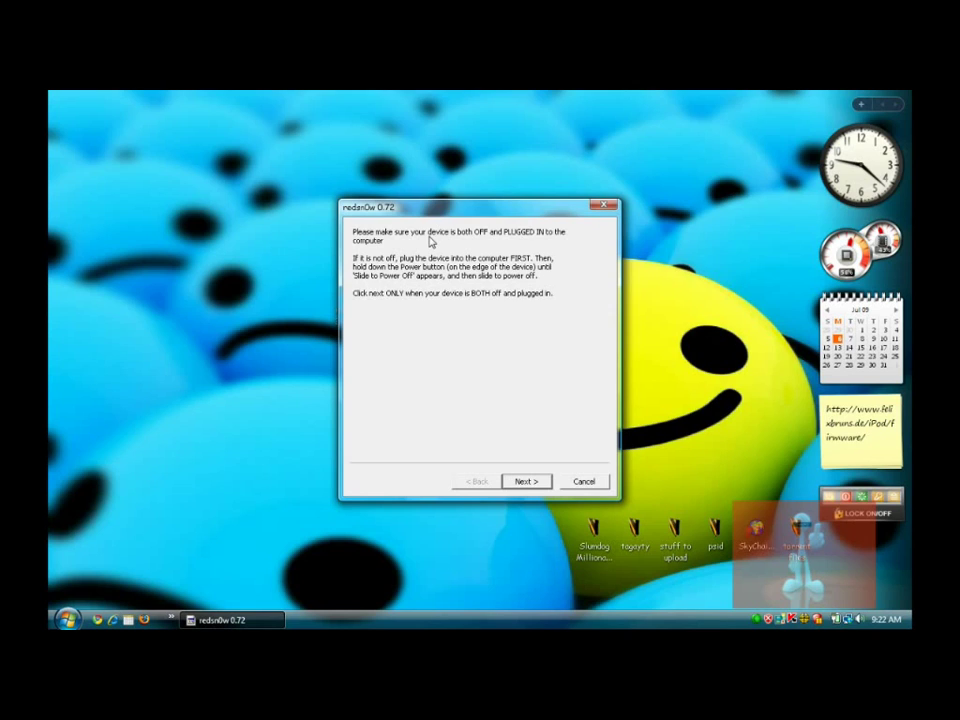
pyautogui.click(524, 482)
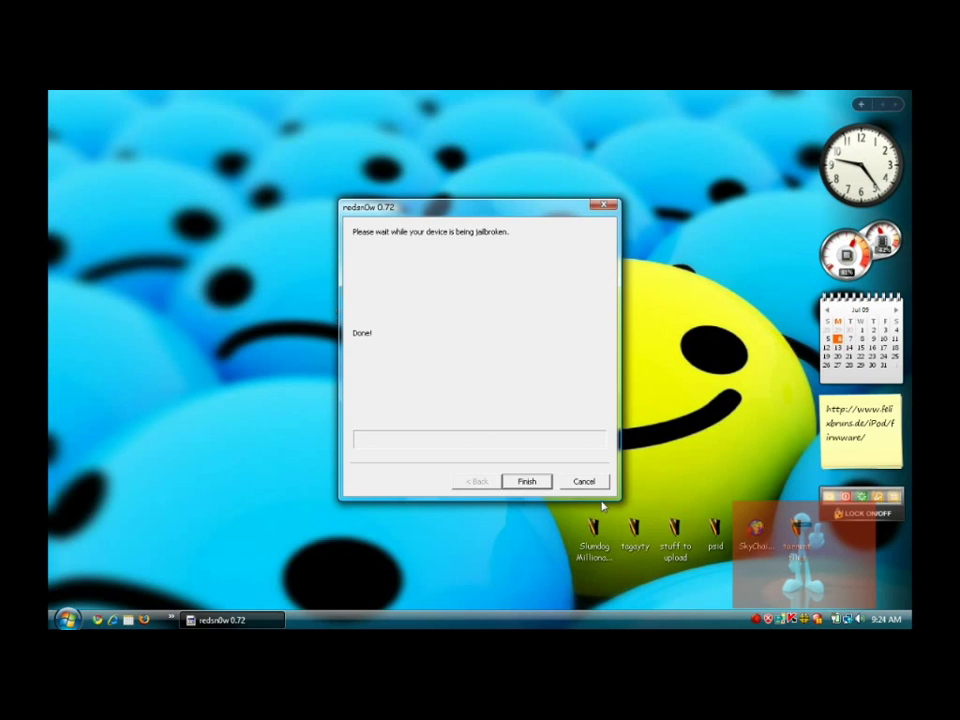
# Open the Michael Jackson-Thriller 25th folder in music files and widen the Name column to read the track titles
pyautogui.click(690, 107)
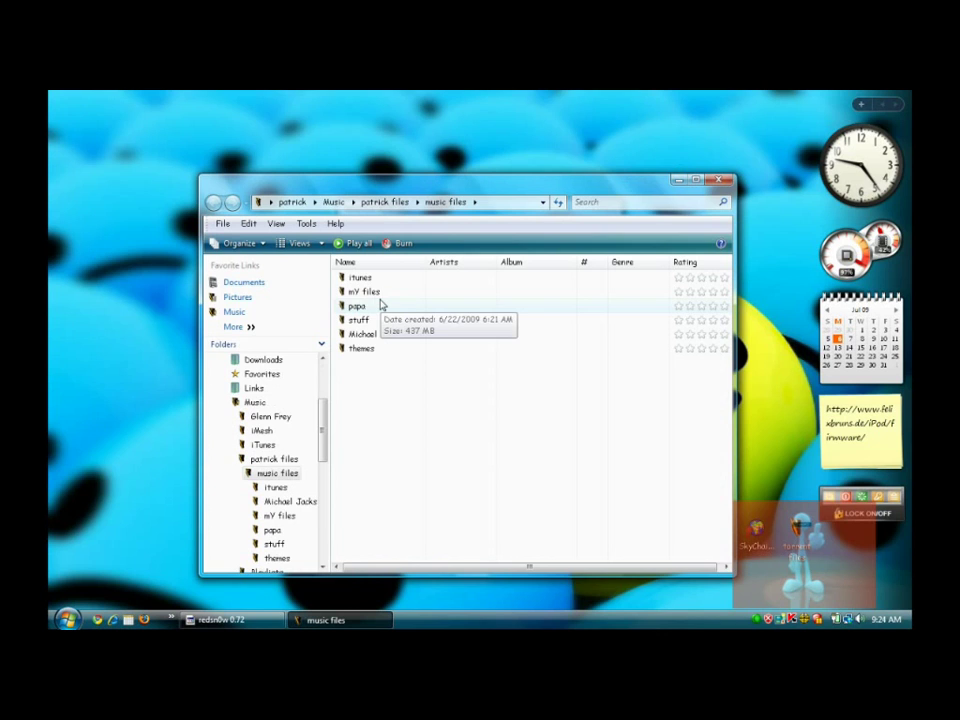
pyautogui.doubleClick(366, 334)
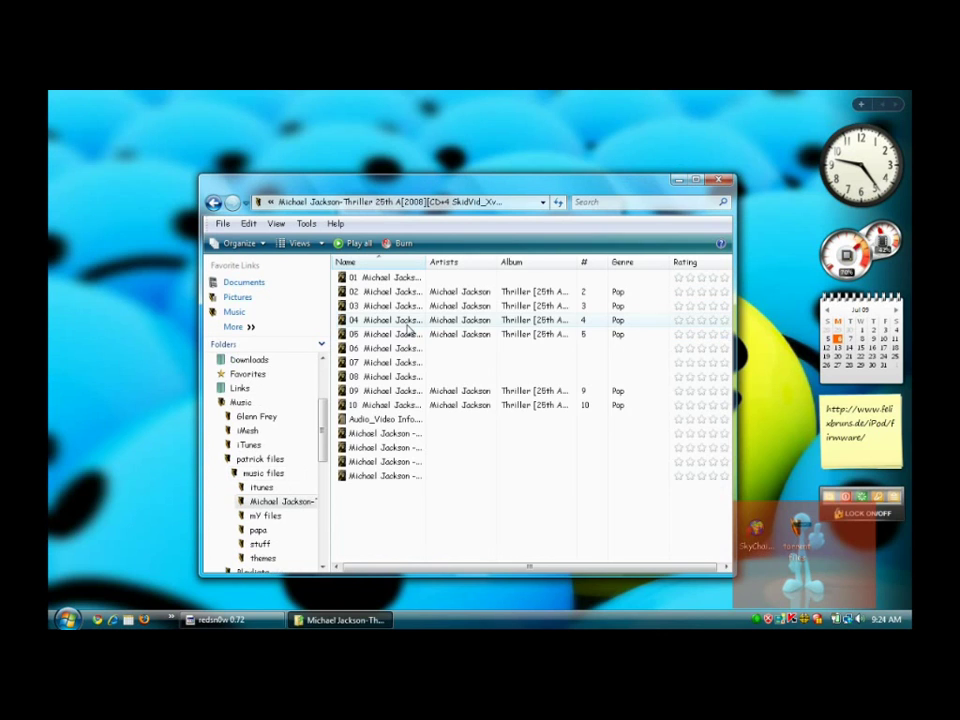
pyautogui.moveTo(427, 261); pyautogui.dragTo(598, 266)
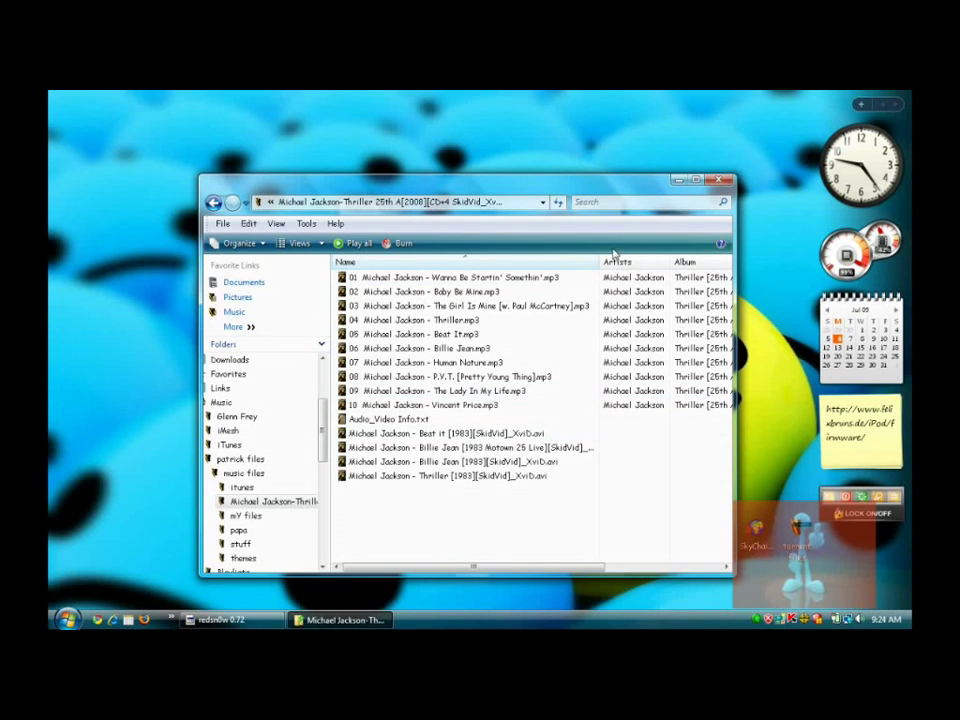
pyautogui.moveTo(598, 258); pyautogui.dragTo(654, 260)
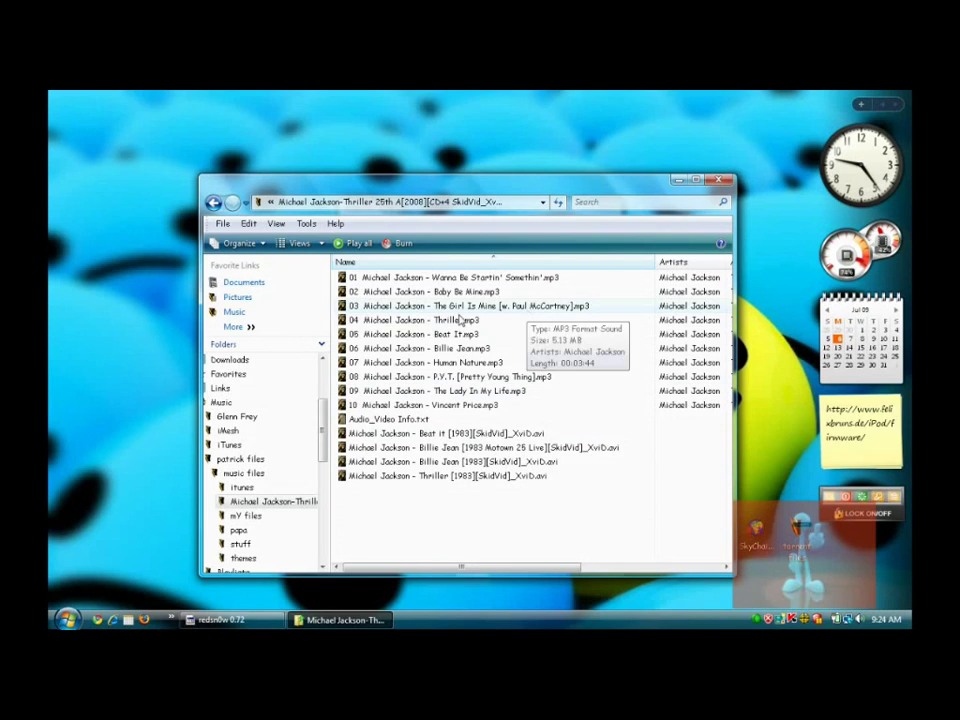
# Play track 02 Rock with you from the Michael Jackson - Number Ones folder under itunes, and close the folder window
pyautogui.click(213, 204)
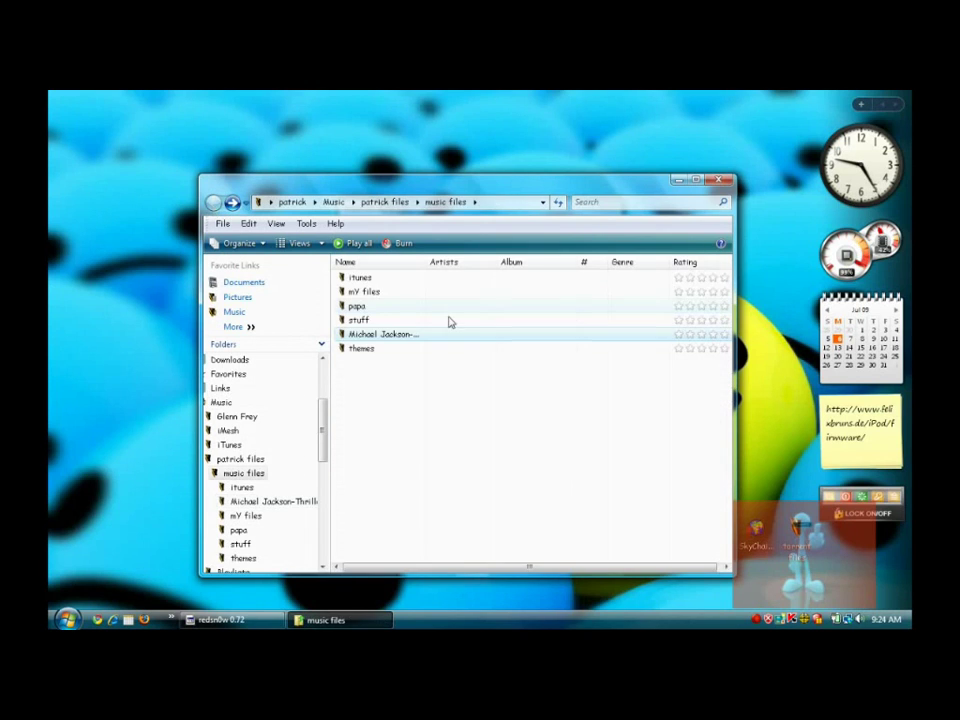
pyautogui.doubleClick(360, 278)
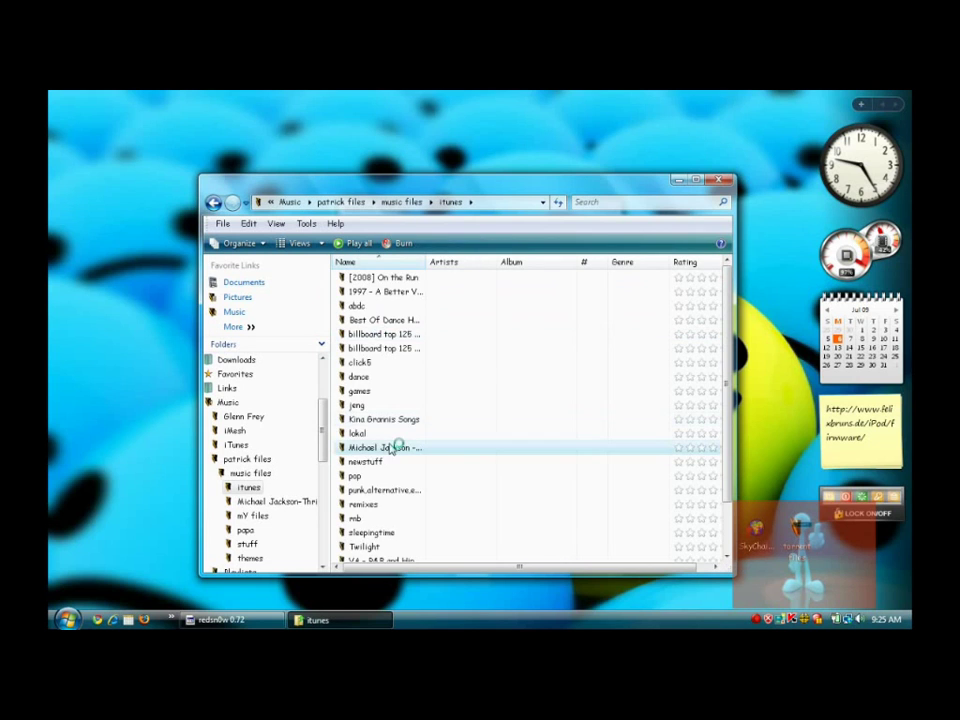
pyautogui.doubleClick(396, 446)
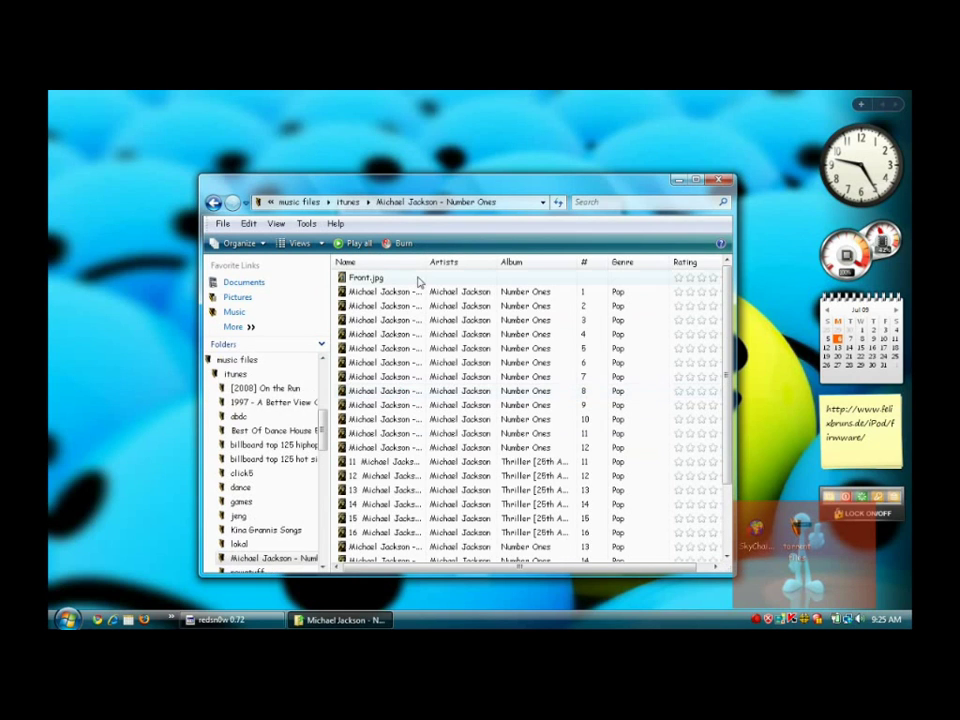
pyautogui.doubleClick(426, 264)
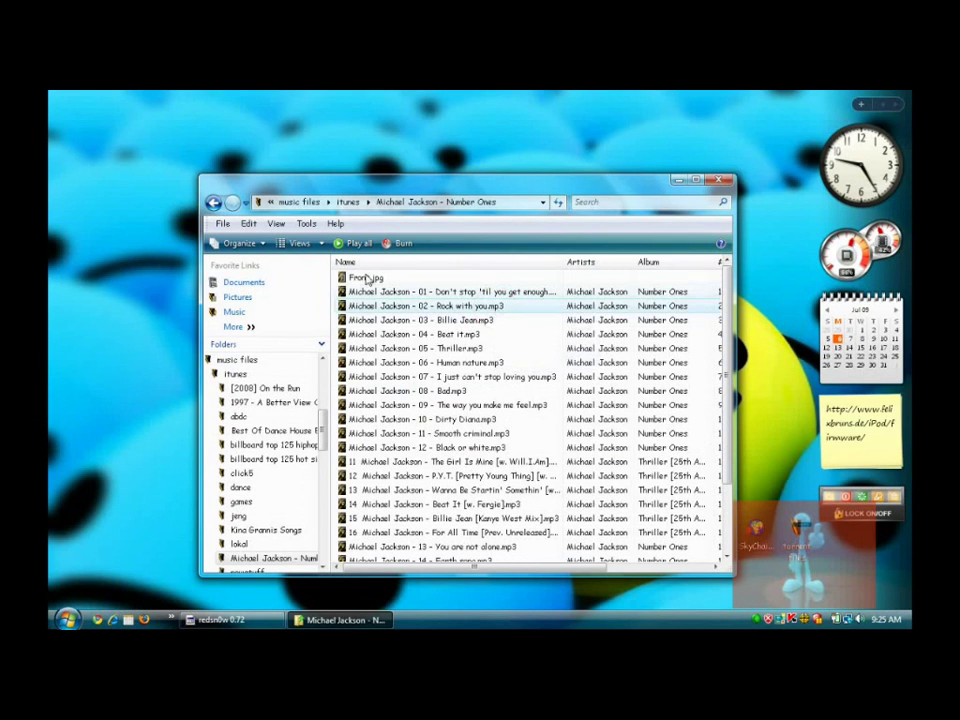
pyautogui.click(420, 305)
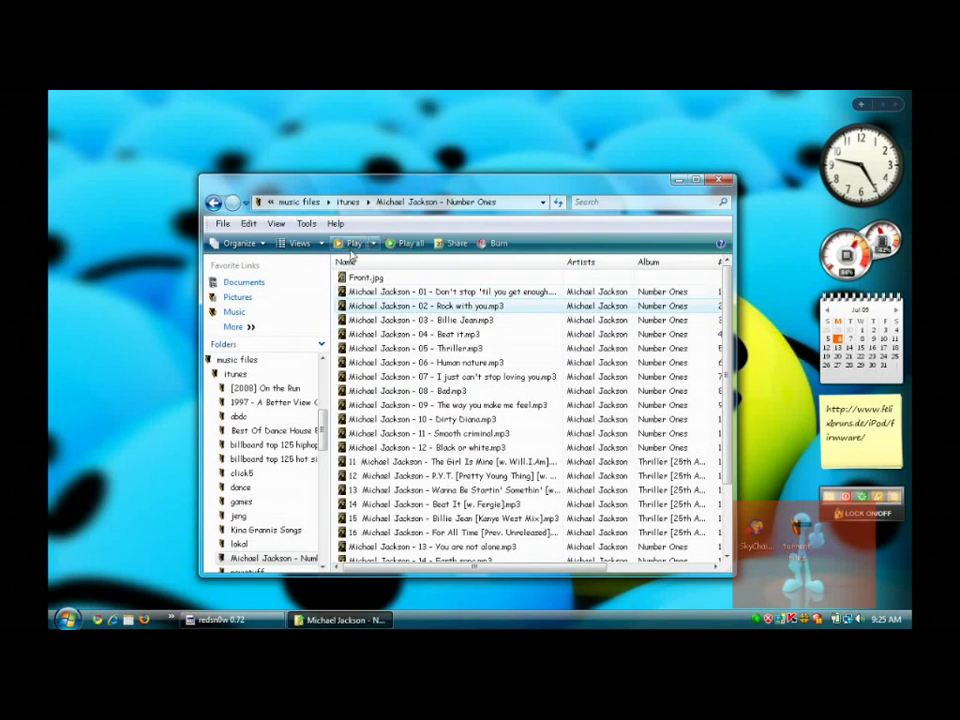
pyautogui.click(720, 182)
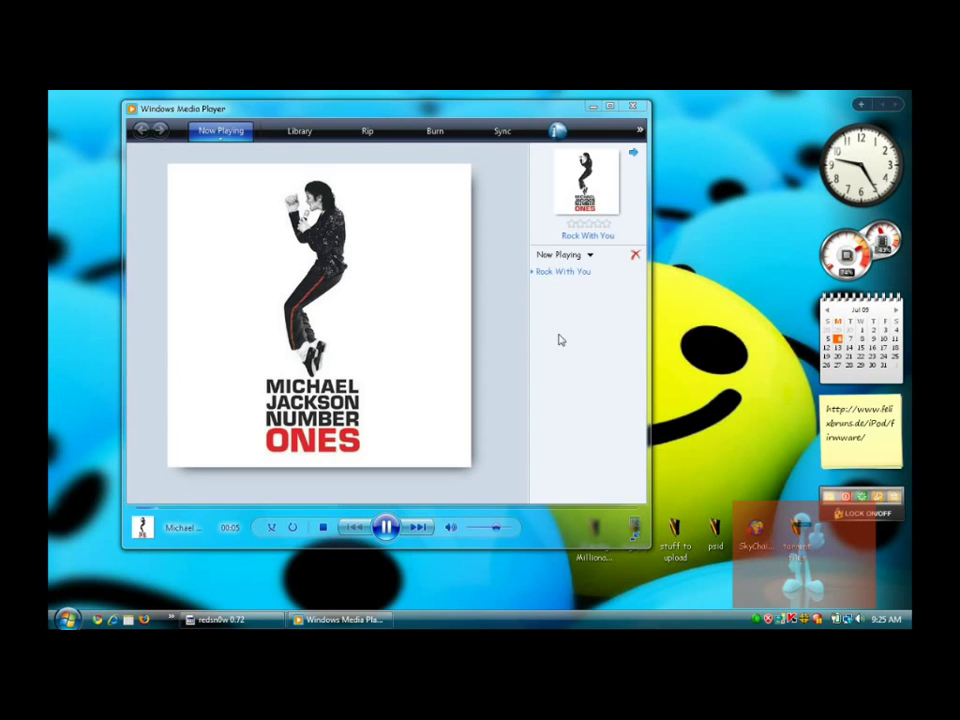
# Minimize Windows Media Player and finish the redsn0w 0.72 wizard
pyautogui.click(323, 527)
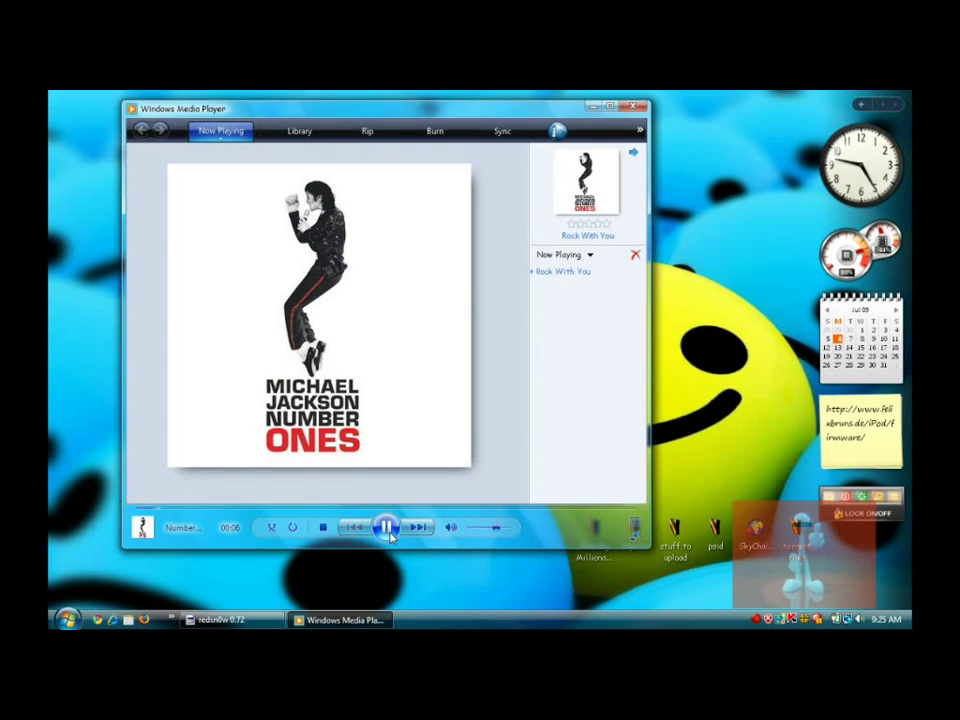
pyautogui.click(322, 620)
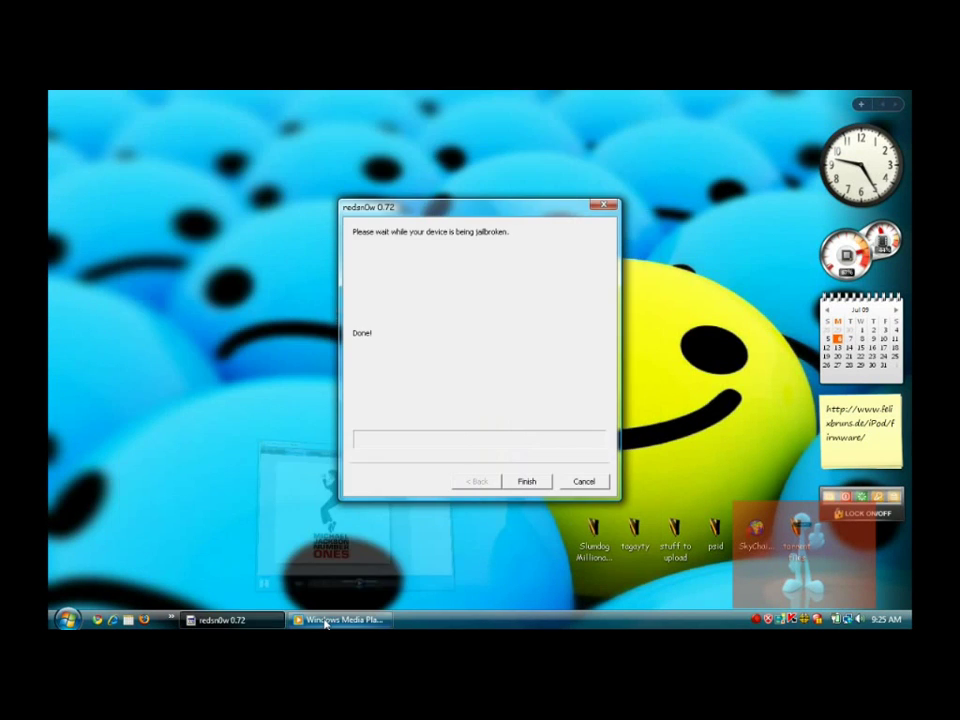
pyautogui.click(522, 481)
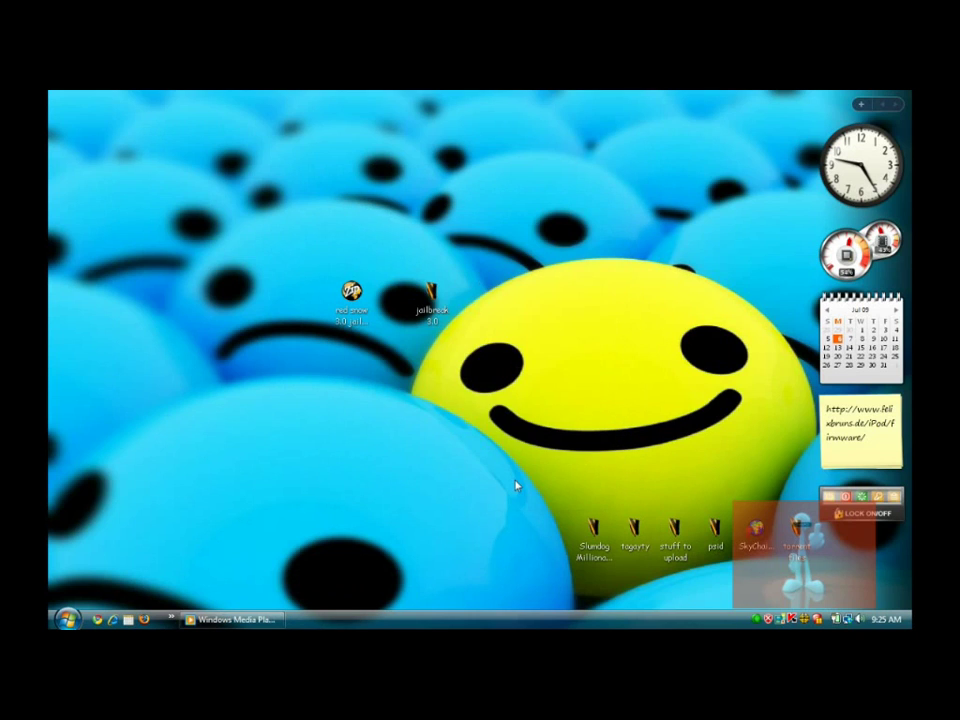